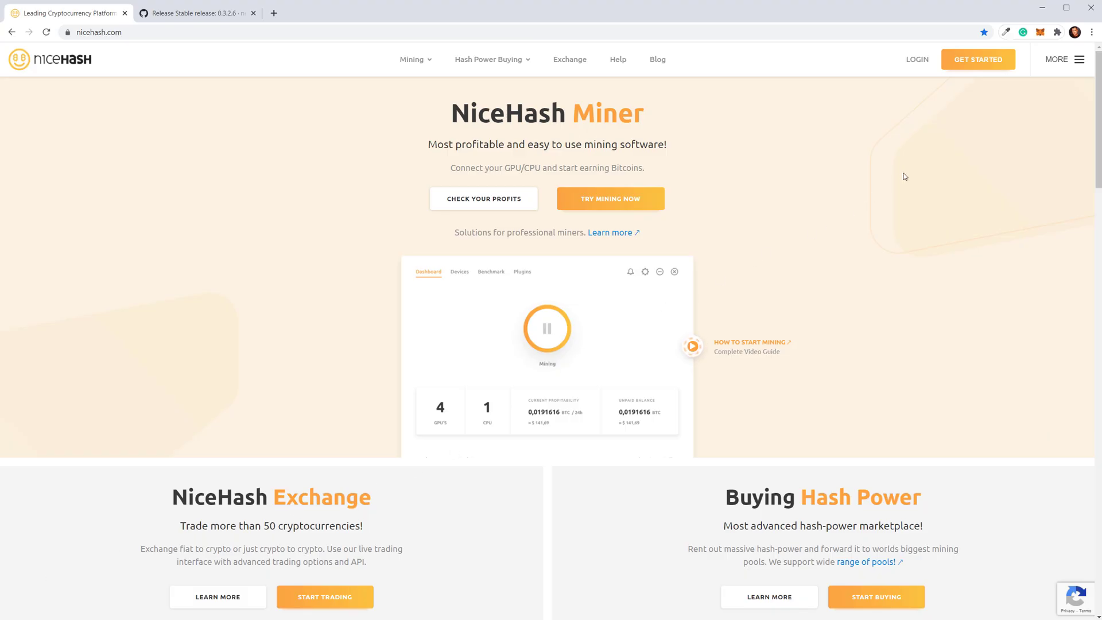
- Sign in to the NiceHash account from the homepage's GET STARTED button
click(988, 61)
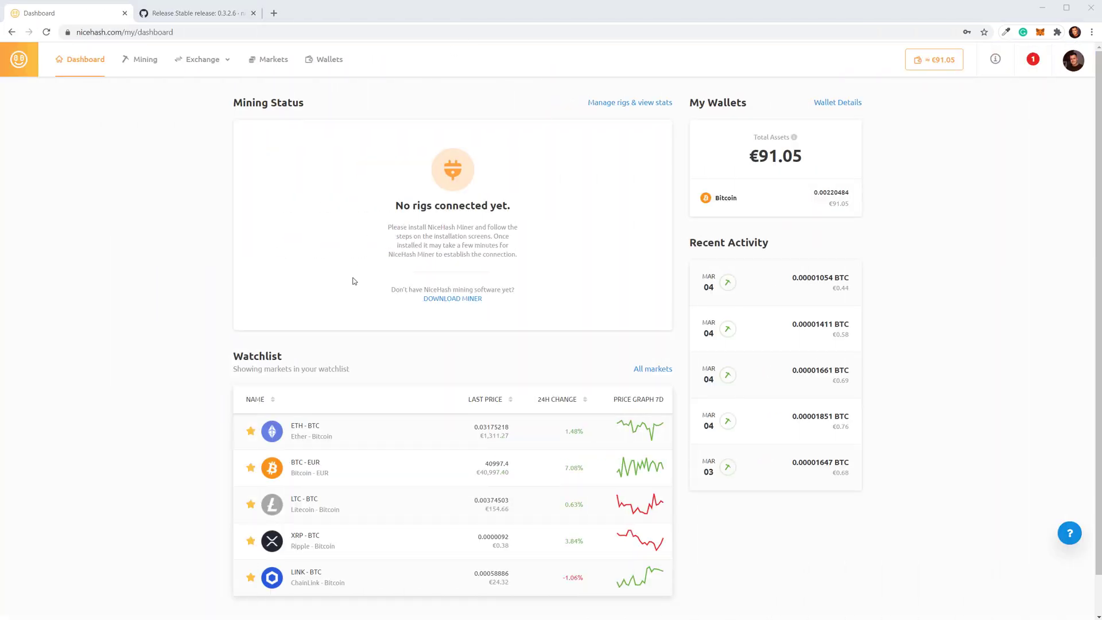
- Choose NiceHash QuickMiner as mining software, confirm the antivirus exception, and open its GitHub download
click(137, 66)
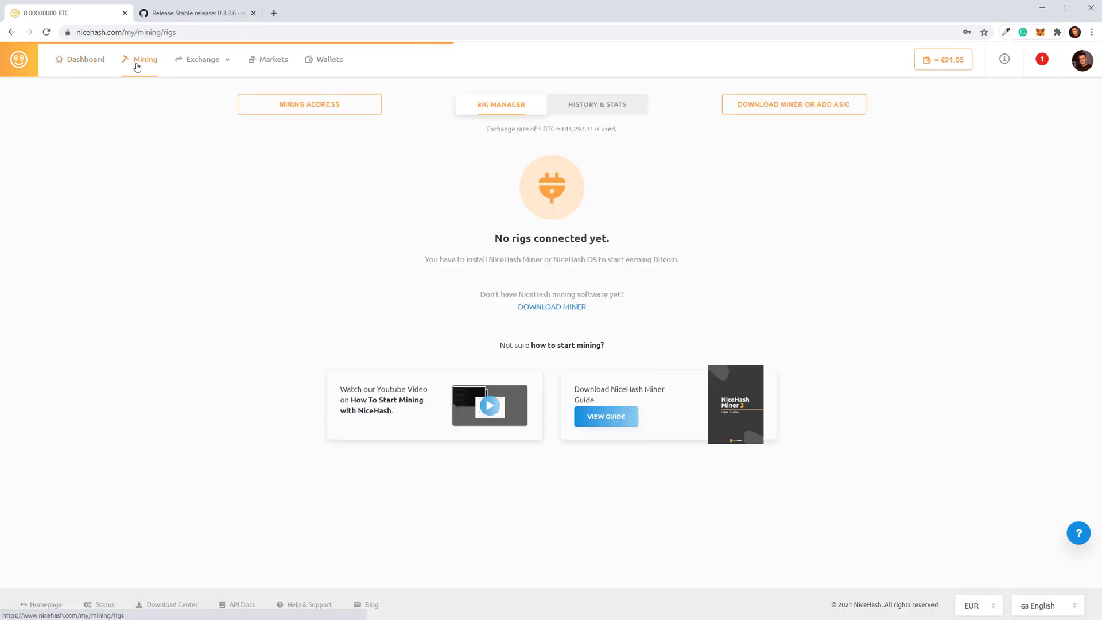
click(775, 107)
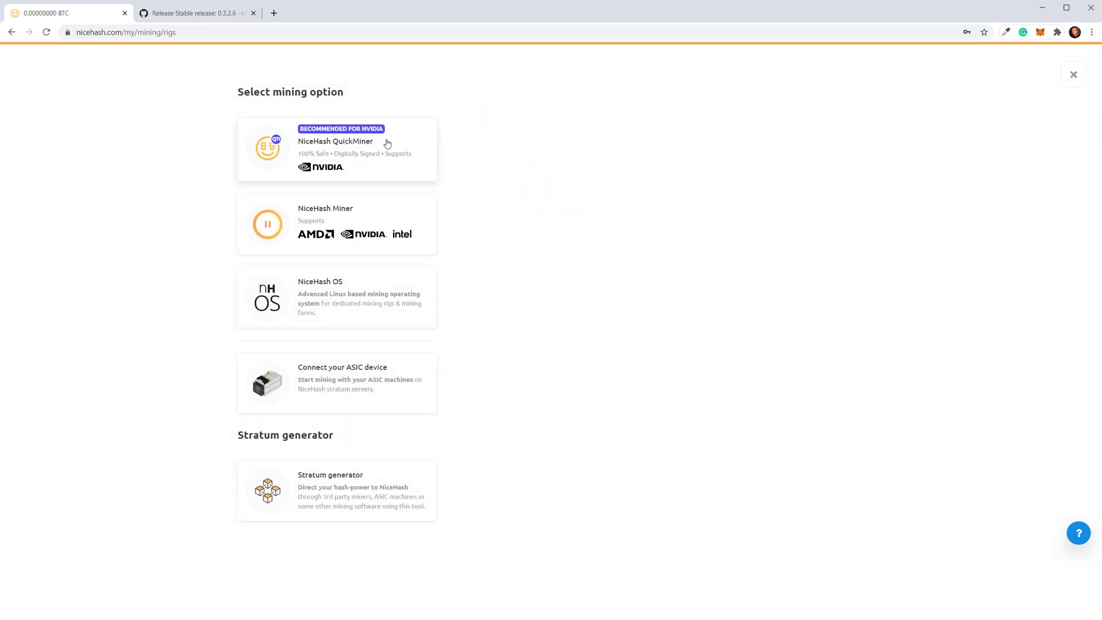
click(387, 143)
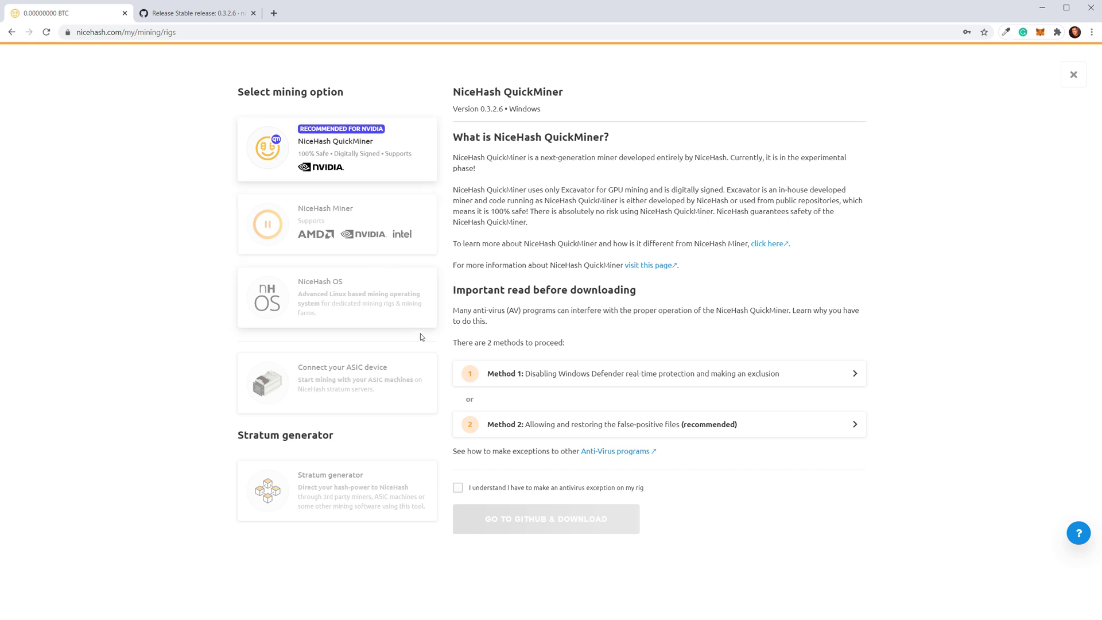
click(457, 487)
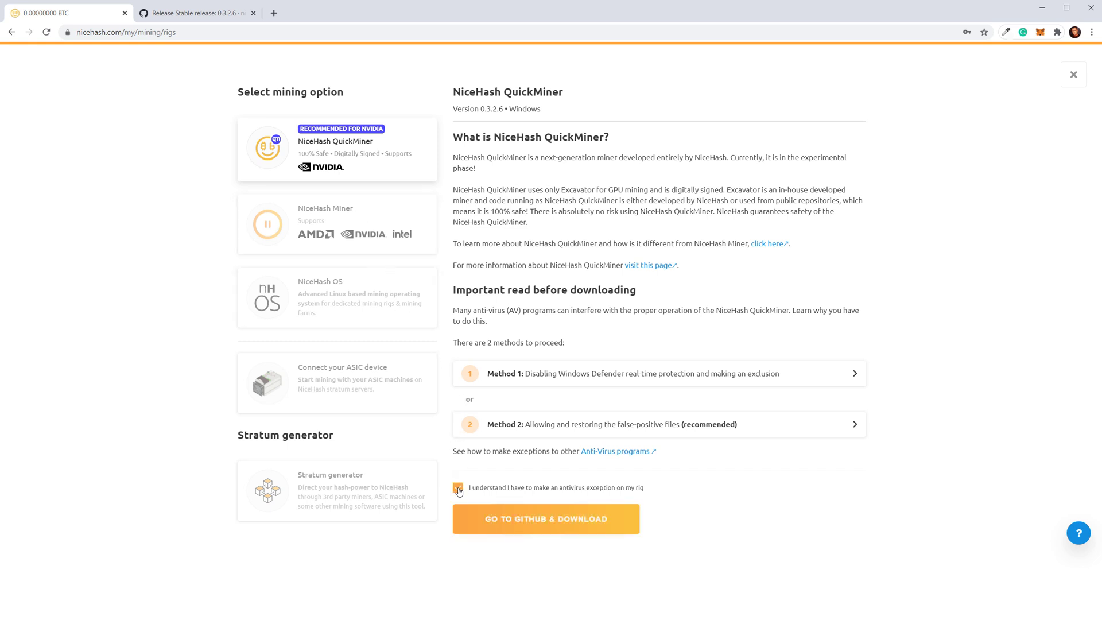
click(519, 519)
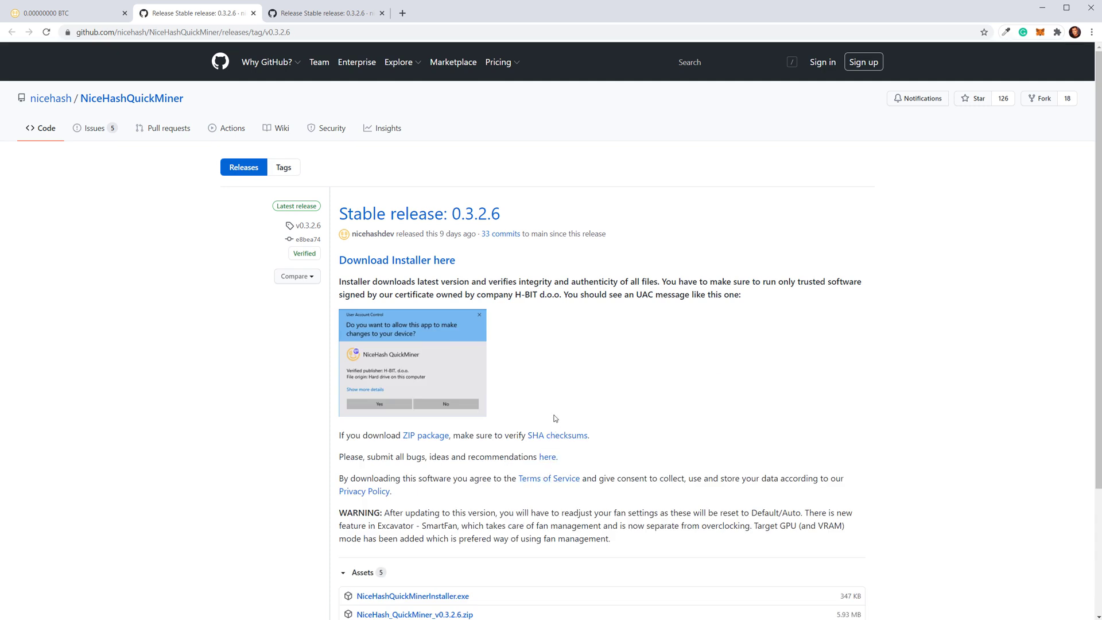
- Download and run the installer with admin permission, installing the STABLE QuickMiner v0.3.2.6
click(388, 265)
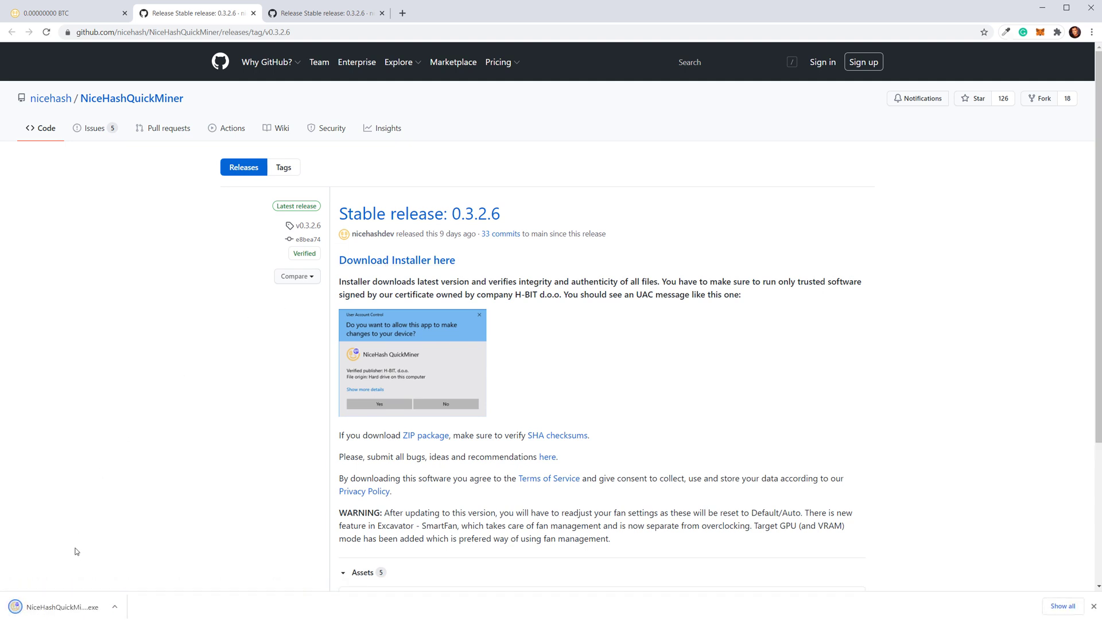
click(68, 606)
click(460, 370)
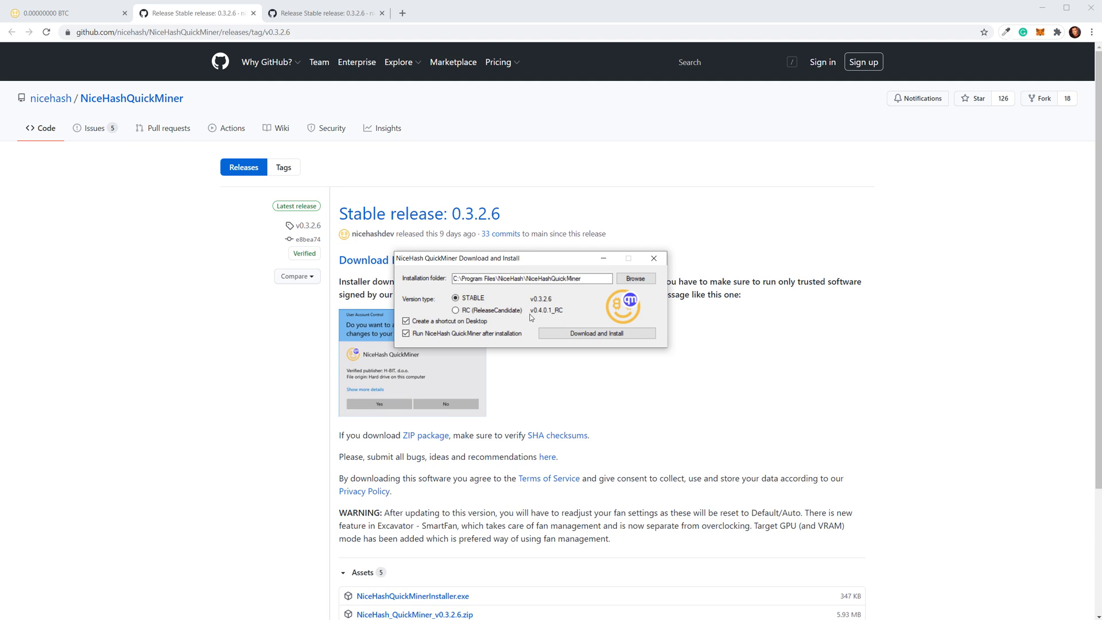
click(585, 332)
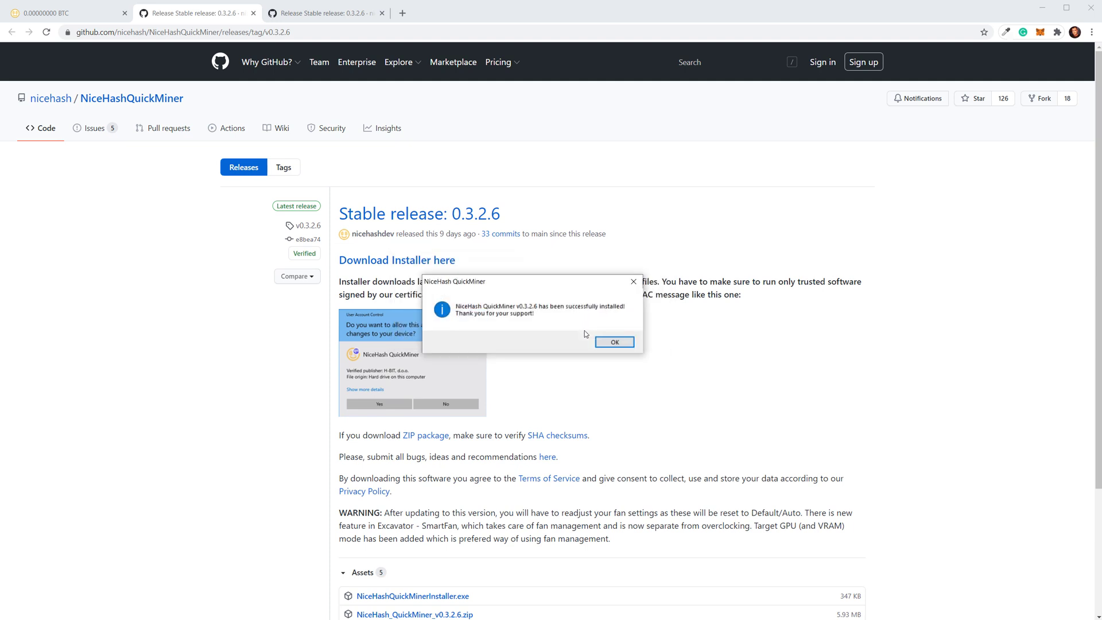
click(615, 342)
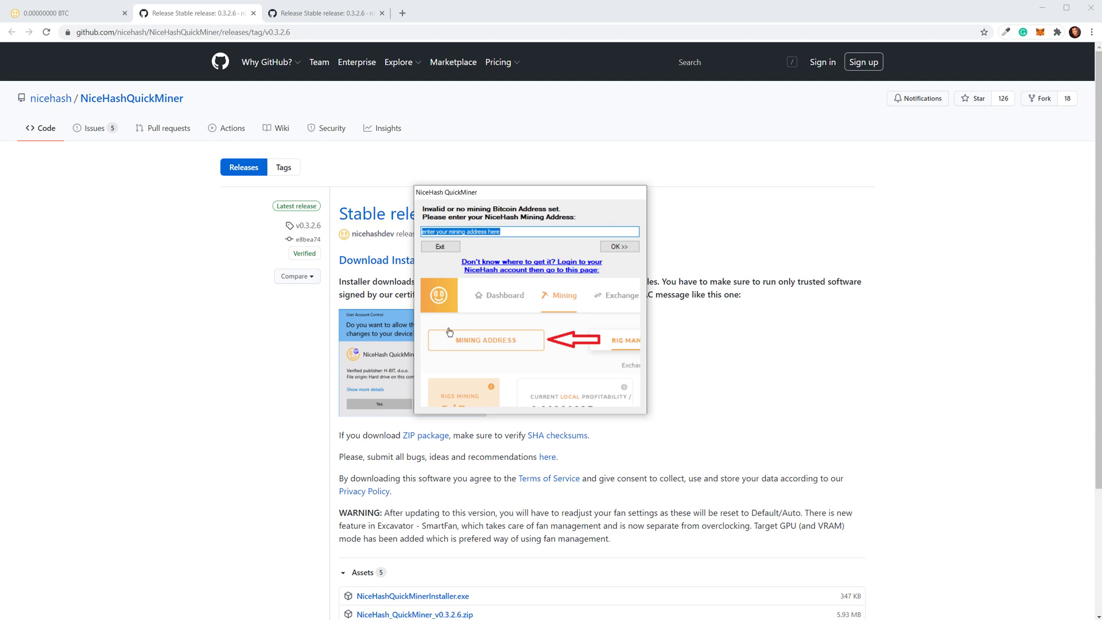
- Copy the account's mining address from NiceHash and paste it into QuickMiner's address field
click(73, 17)
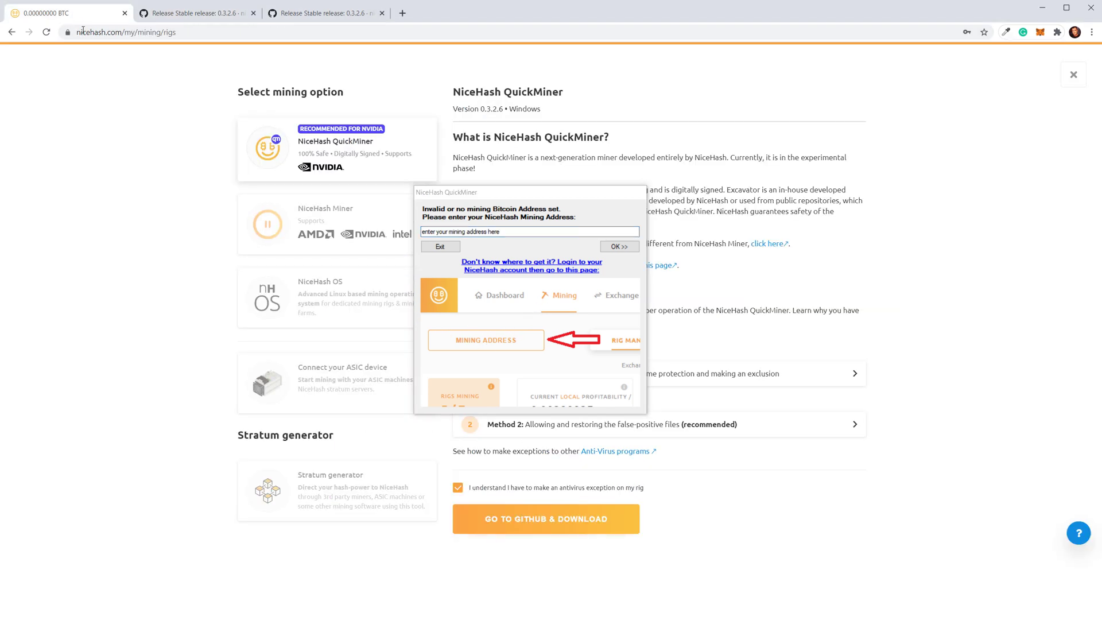
click(1072, 74)
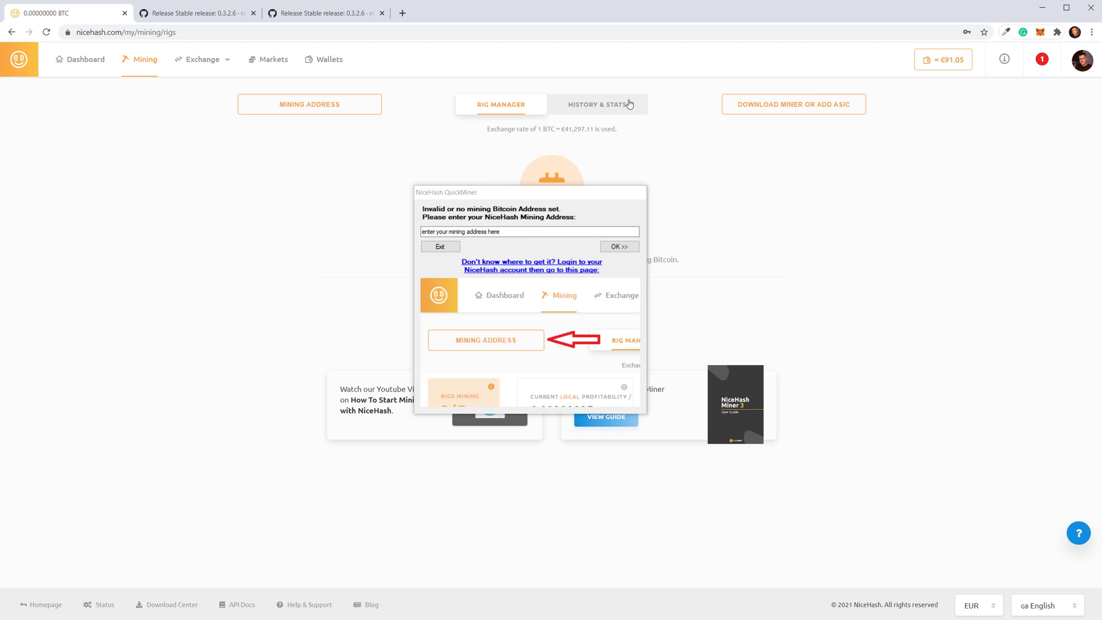
click(315, 106)
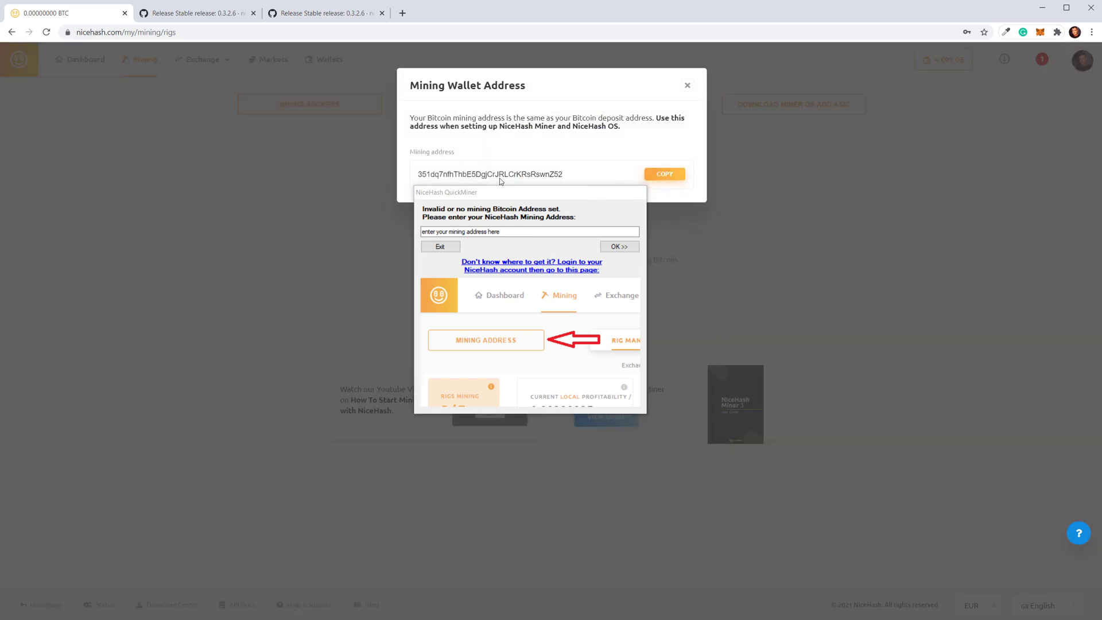
click(666, 179)
click(496, 230)
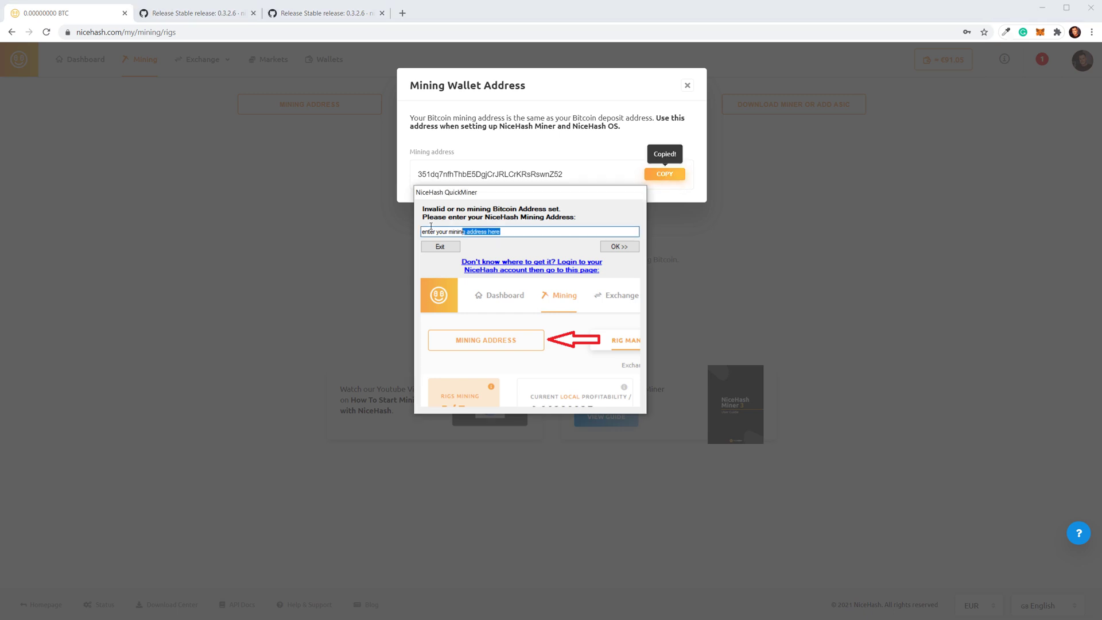
key(ctrl+v)
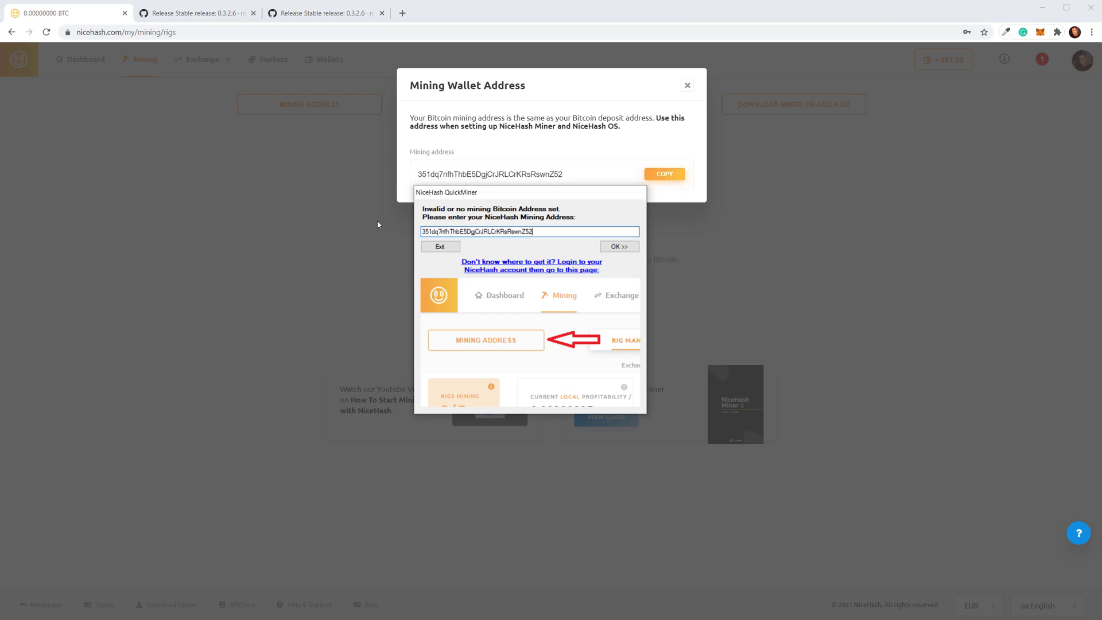
click(609, 248)
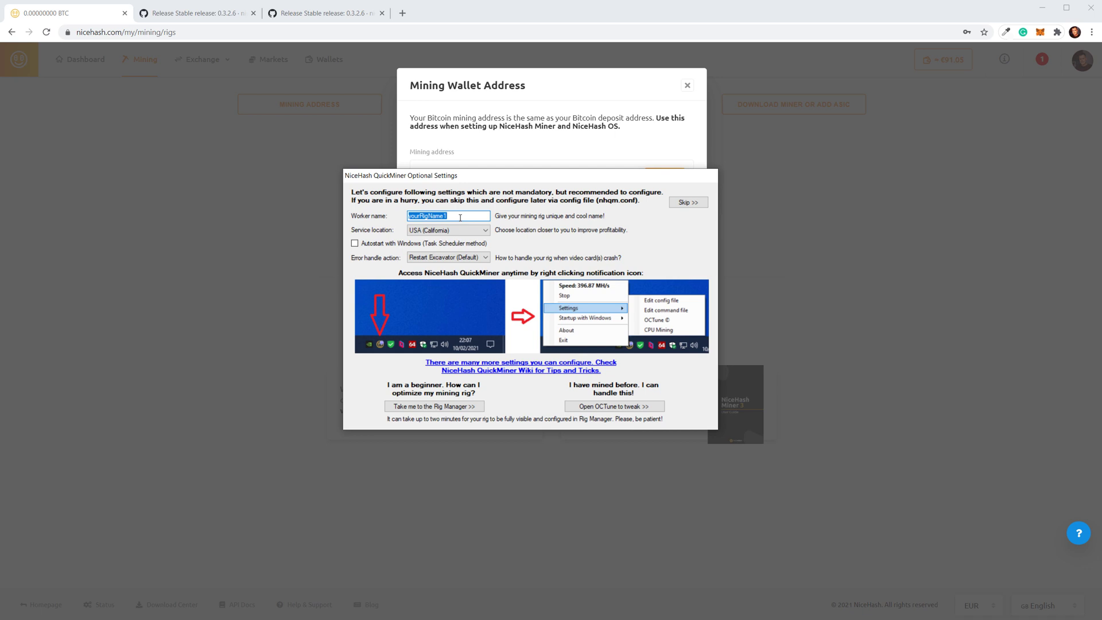
- Replace worker name yourRigName1 with GamingPC, pick EU (Belgium) location, and proceed to Rig Manager
click(459, 217)
drag(459, 217, 390, 208)
key(BackSpace)
text(GamingPC)
click(466, 233)
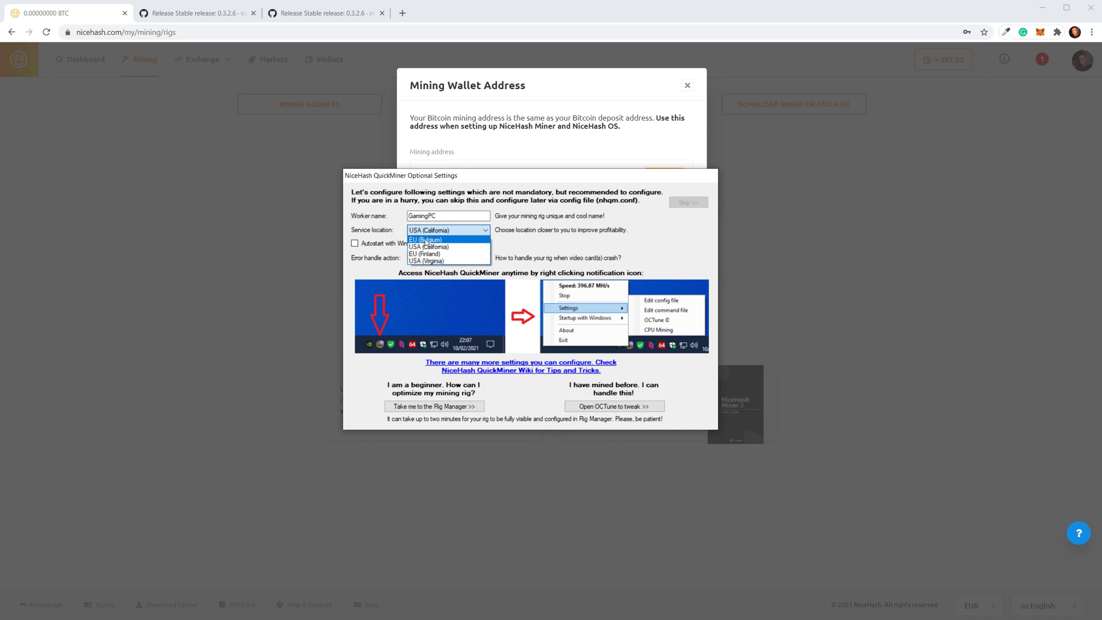
click(440, 239)
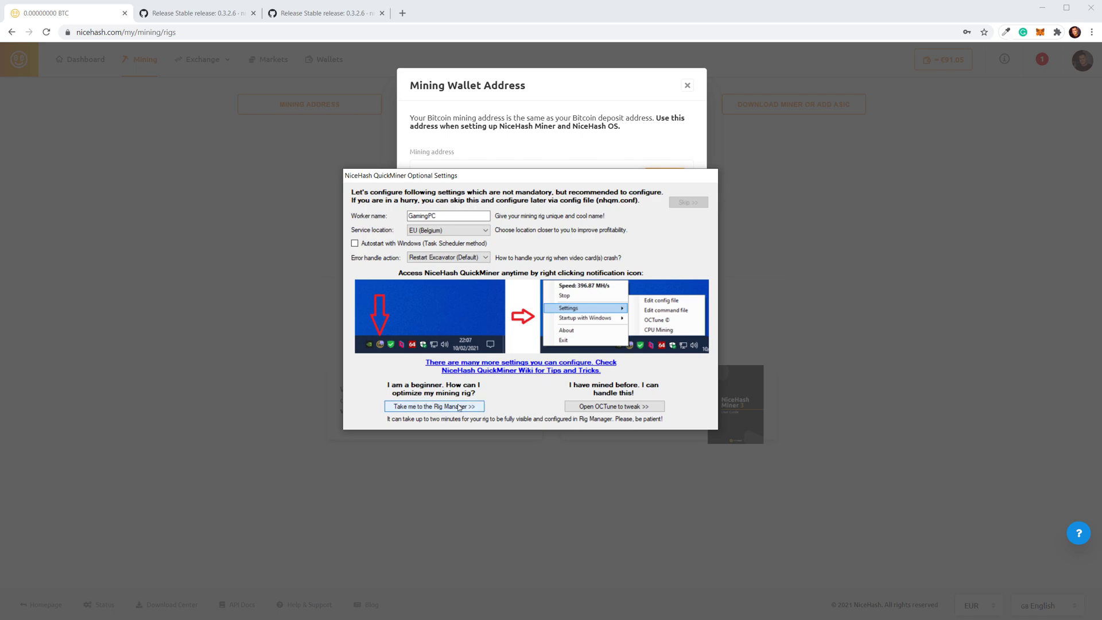
click(438, 408)
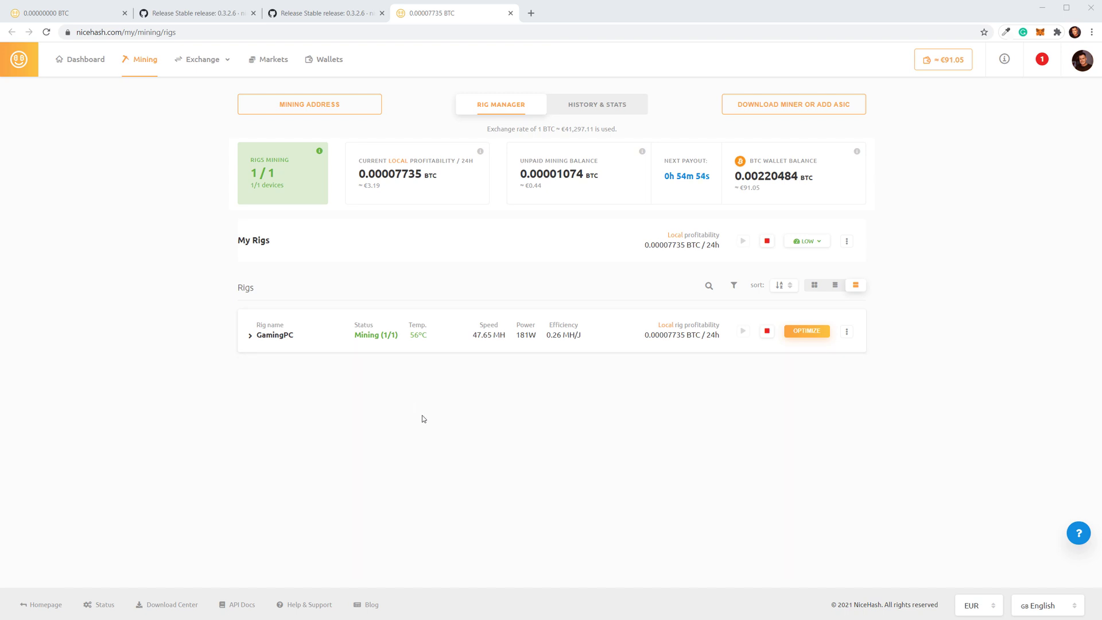
- Inspect GamingPC's device details (RTX 3070, DaggerHashimoto, 47.65 MH/s), then return to the rig list
click(279, 338)
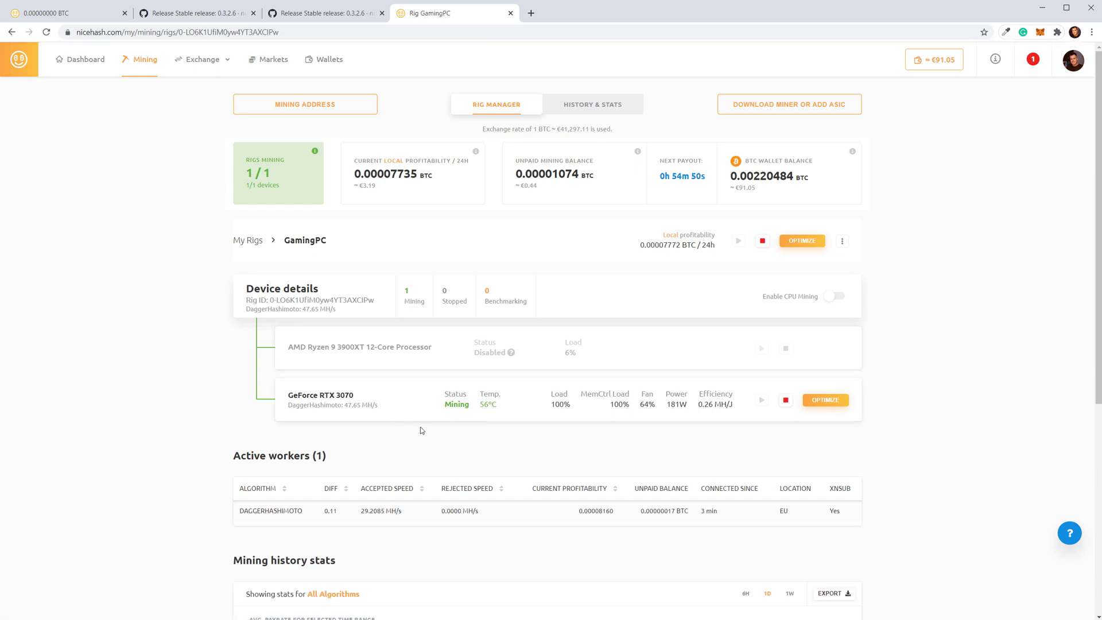
scroll(424, 430, down, 1)
scroll(424, 430, down, 4)
scroll(424, 430, up, 4)
click(466, 113)
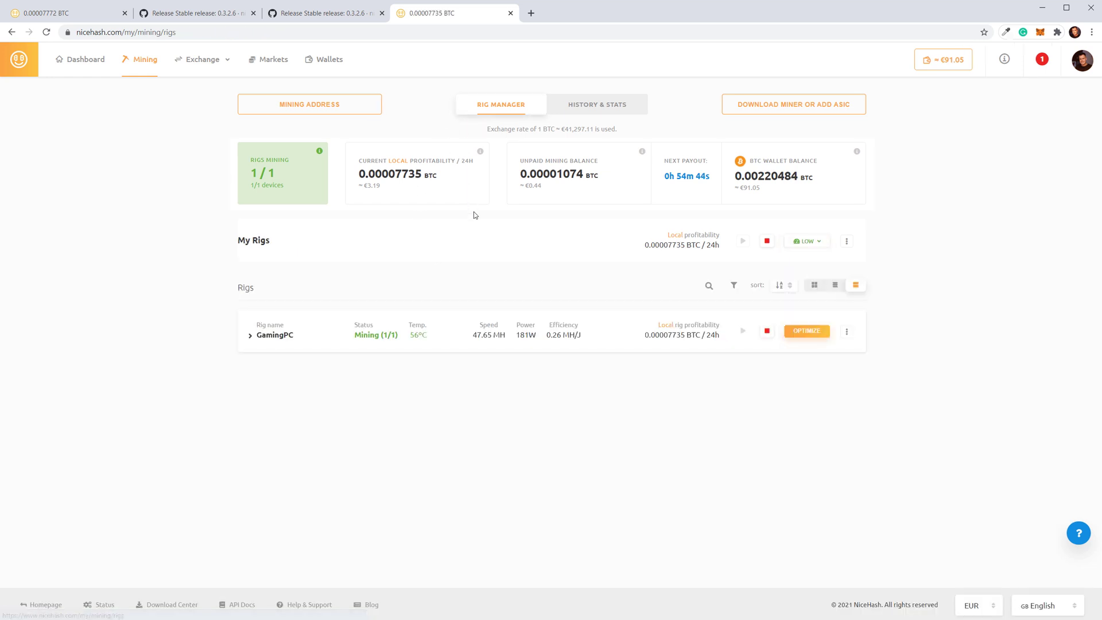
- Change the GamingPC rig's OPTIMIZE level to Medium
click(823, 334)
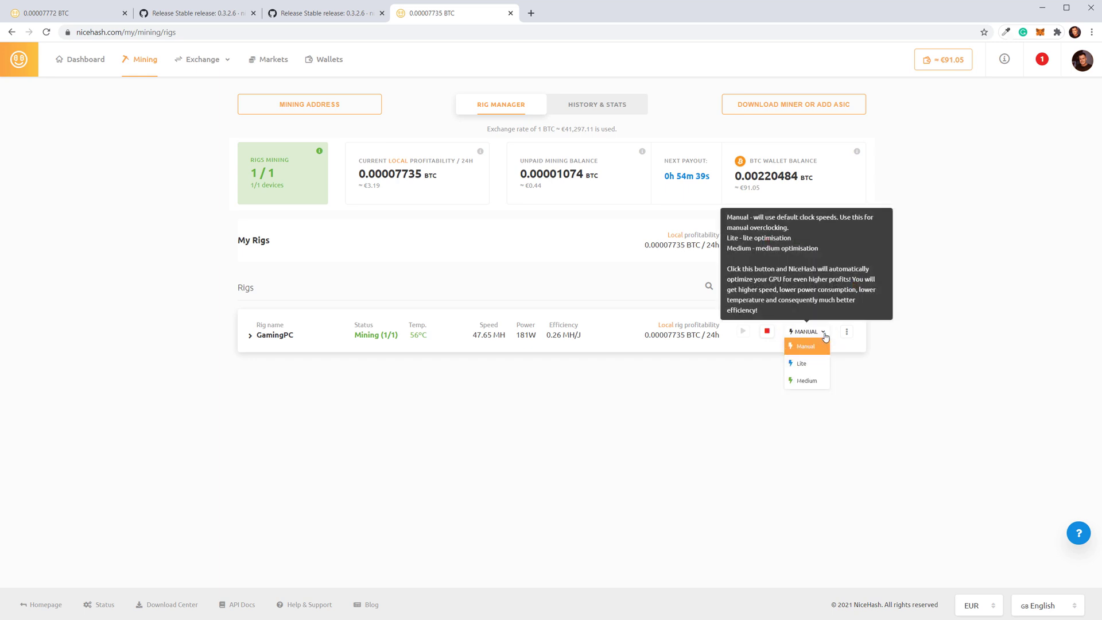
click(807, 381)
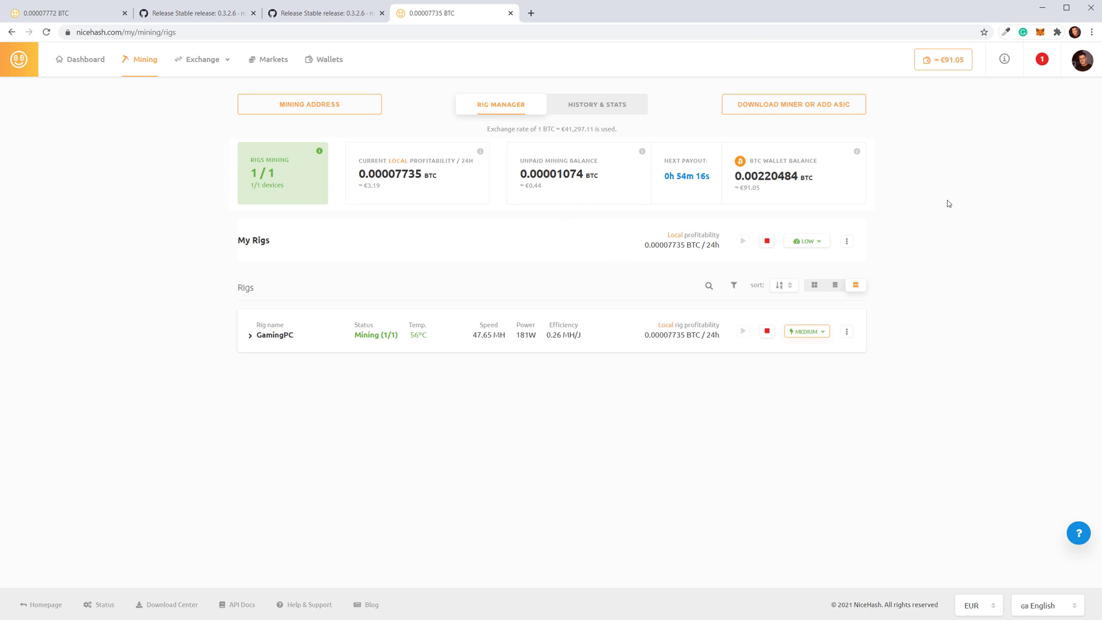
- From Guides & Tutorials, open the 'NiceHash QuickMiner: Game mode' article at its Game Mode configuration section
click(1005, 71)
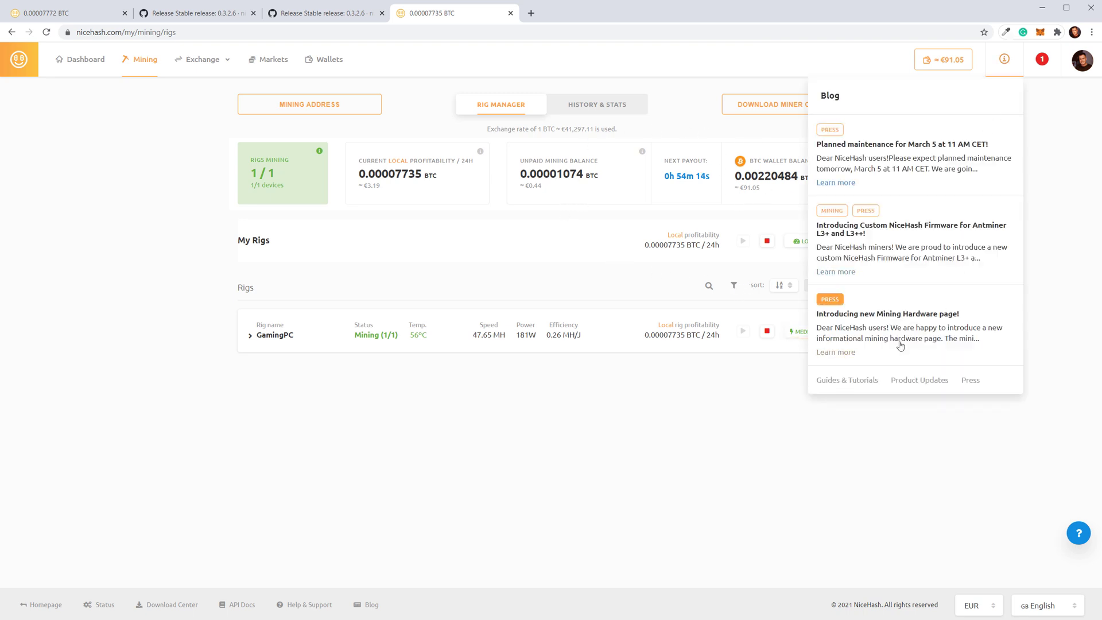
click(852, 380)
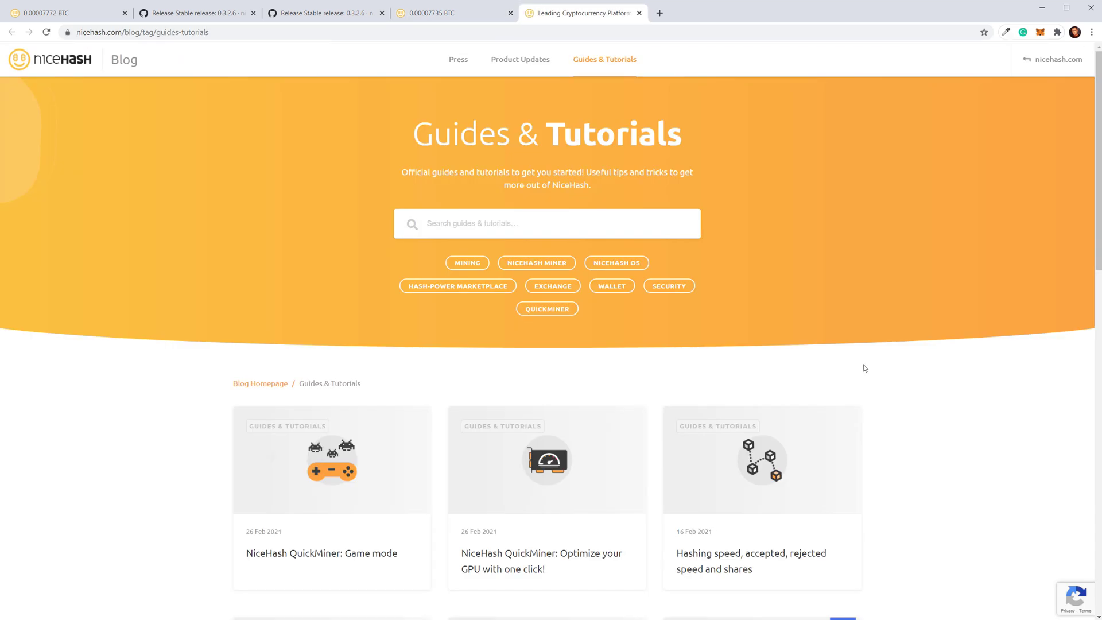
scroll(863, 365, down, 5)
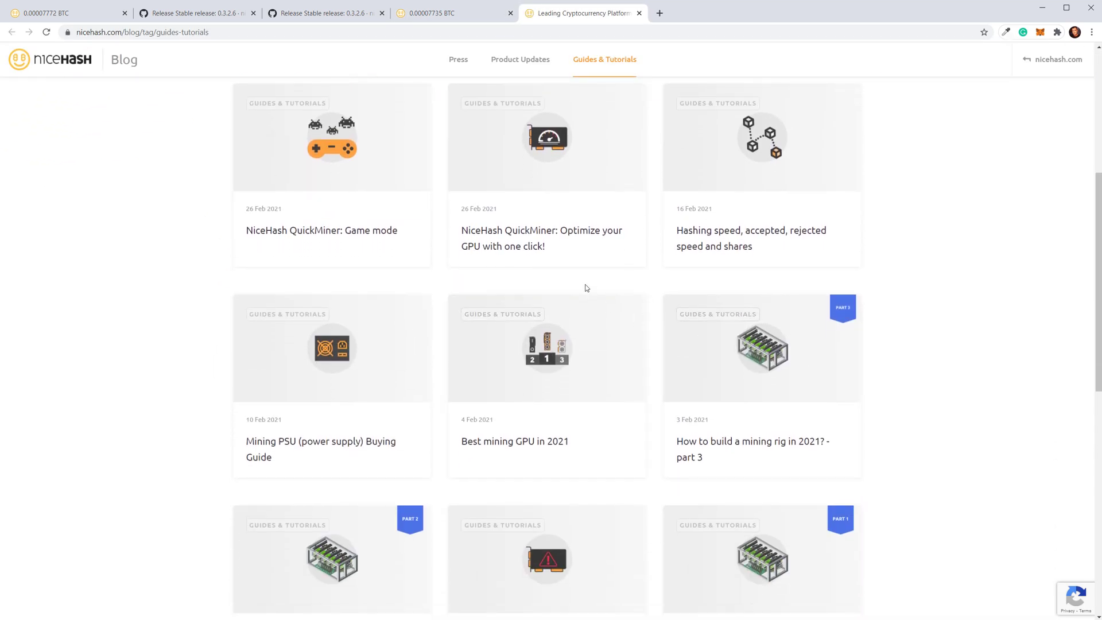
click(370, 242)
scroll(458, 296, down, 1)
scroll(490, 308, down, 3)
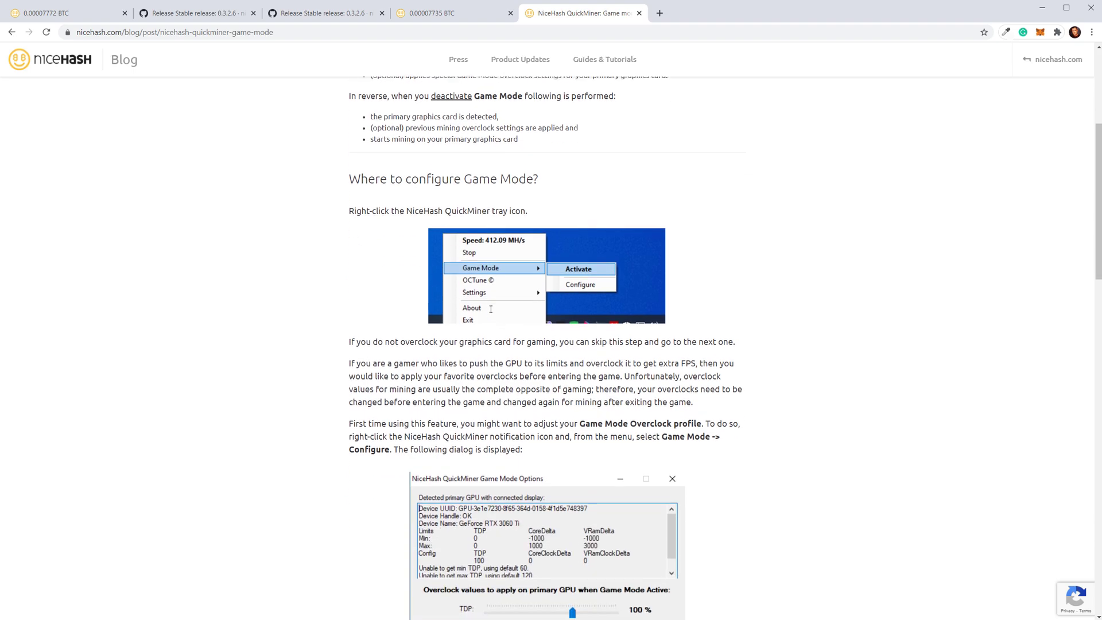